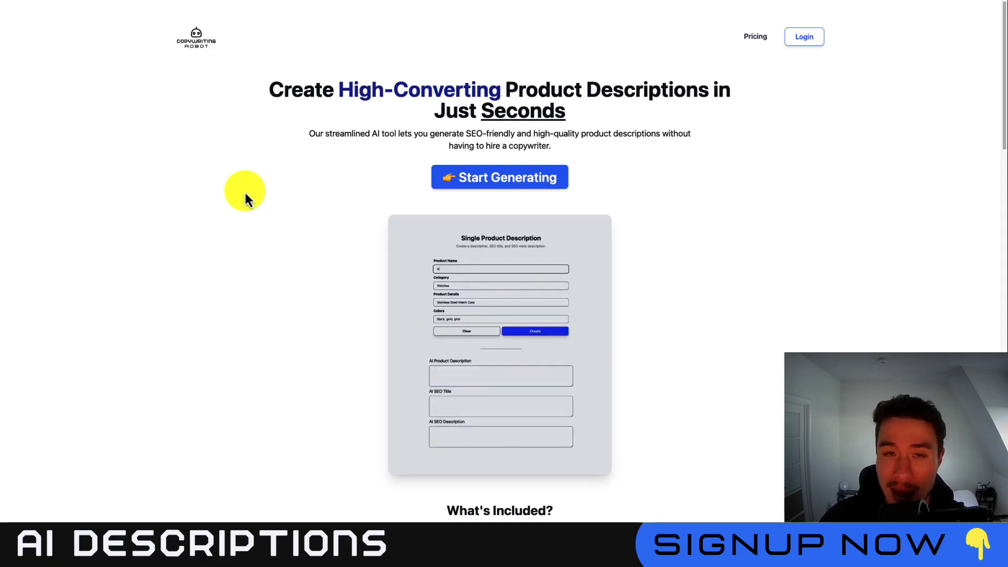
Highlight and then deselect the headline and subtitle text on the Copywriting Robot page.
{"action": "double_click", "coordinate": [317, 89]}
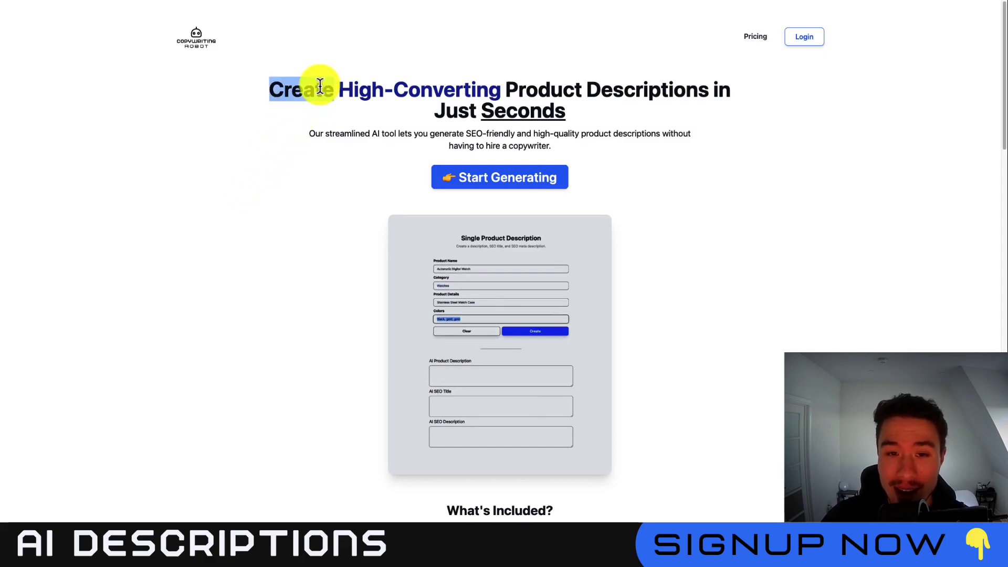
{"action": "left_click", "coordinate": [656, 89]}
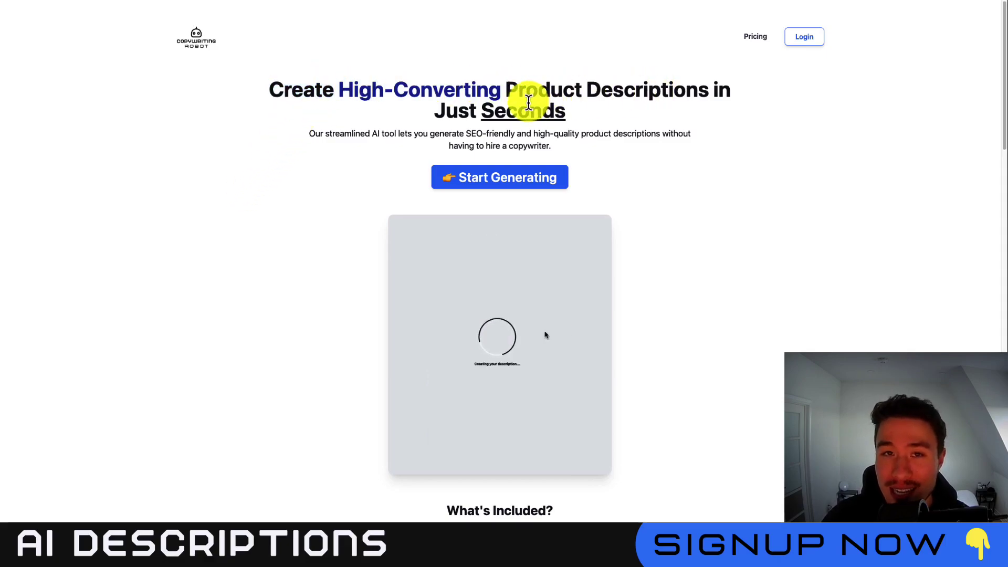
{"action": "left_click_drag", "start_coordinate": [450, 133], "coordinate": [547, 133]}
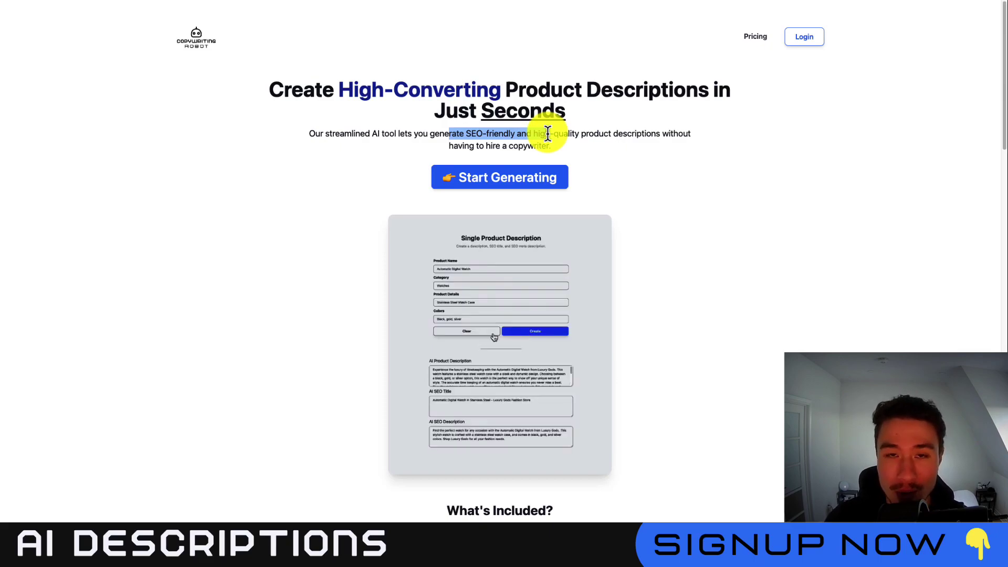
{"action": "left_click", "coordinate": [336, 168]}
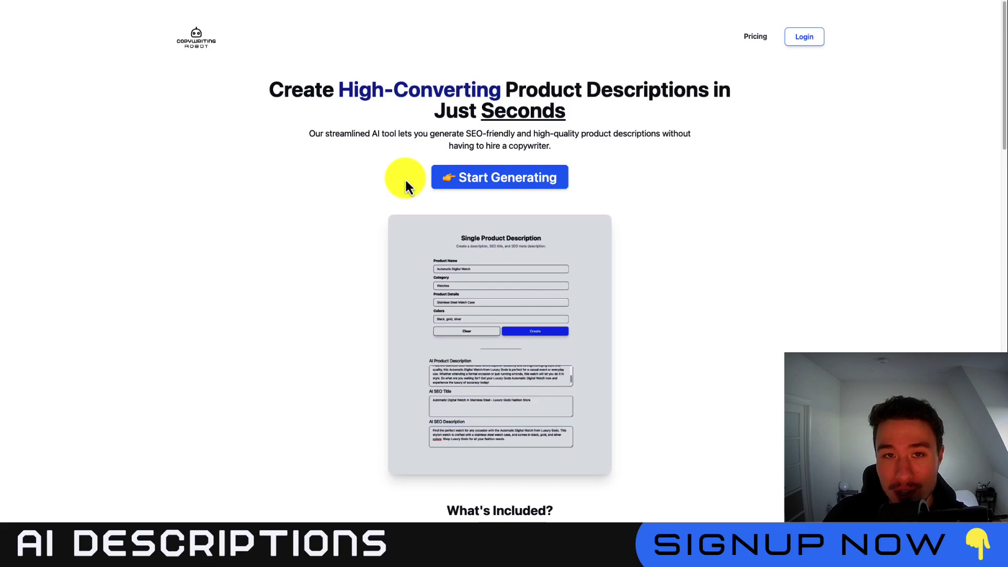
Log in, open the Outdoor Camping Bag product in Shopify and select its description.
{"action": "left_click", "coordinate": [803, 37]}
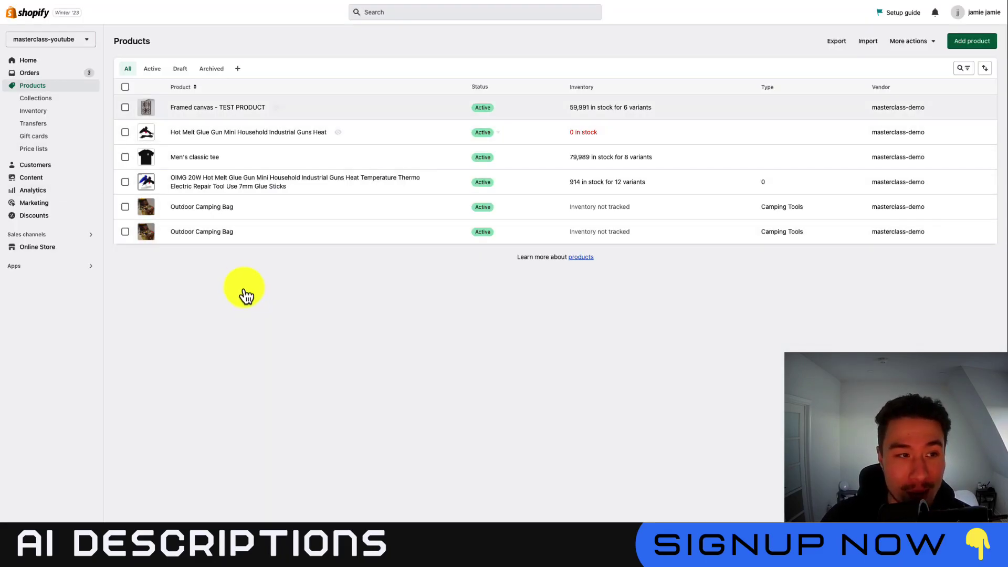
{"action": "left_click", "coordinate": [205, 232]}
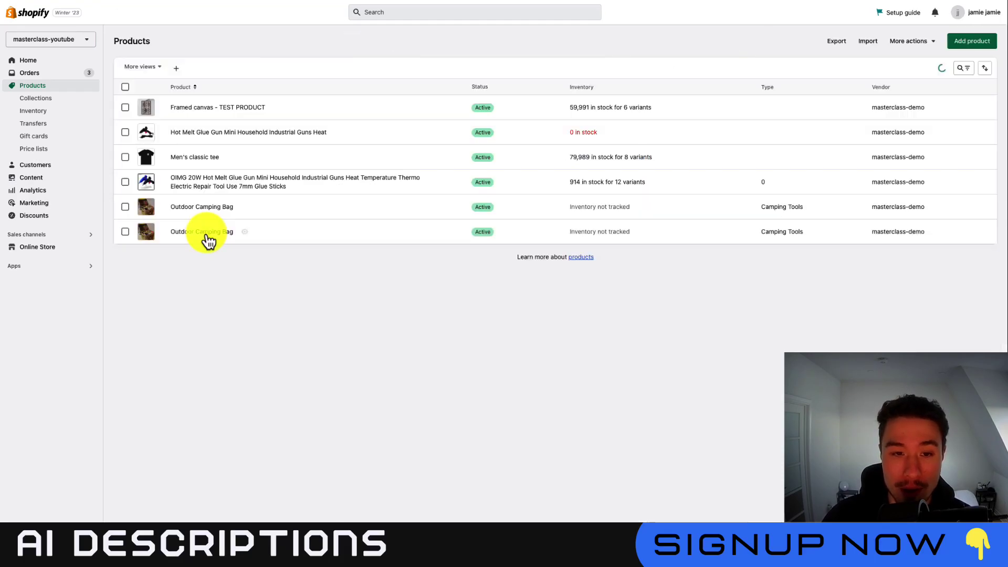
{"action": "left_click", "coordinate": [204, 234]}
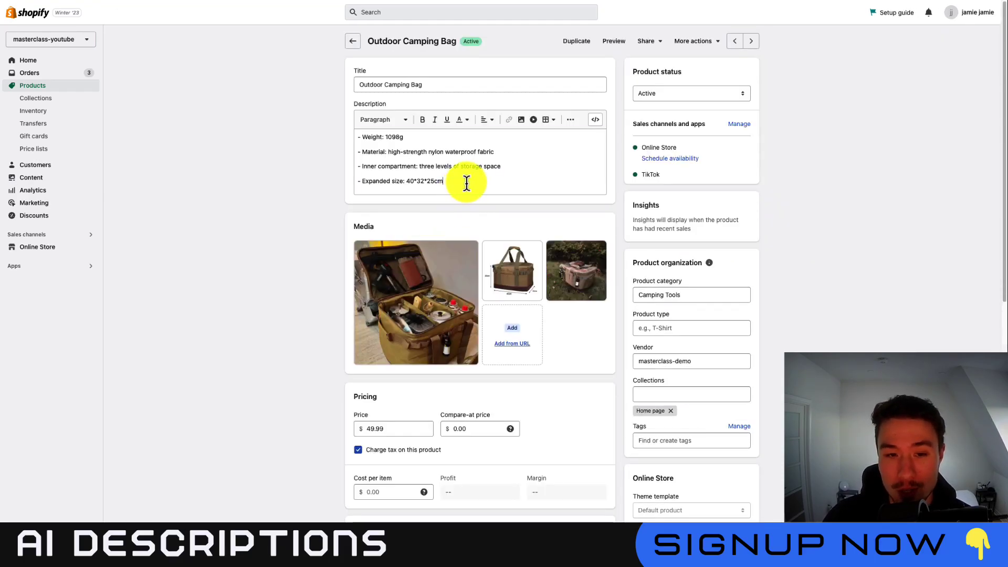
{"action": "left_click_drag", "start_coordinate": [466, 181], "coordinate": [315, 144]}
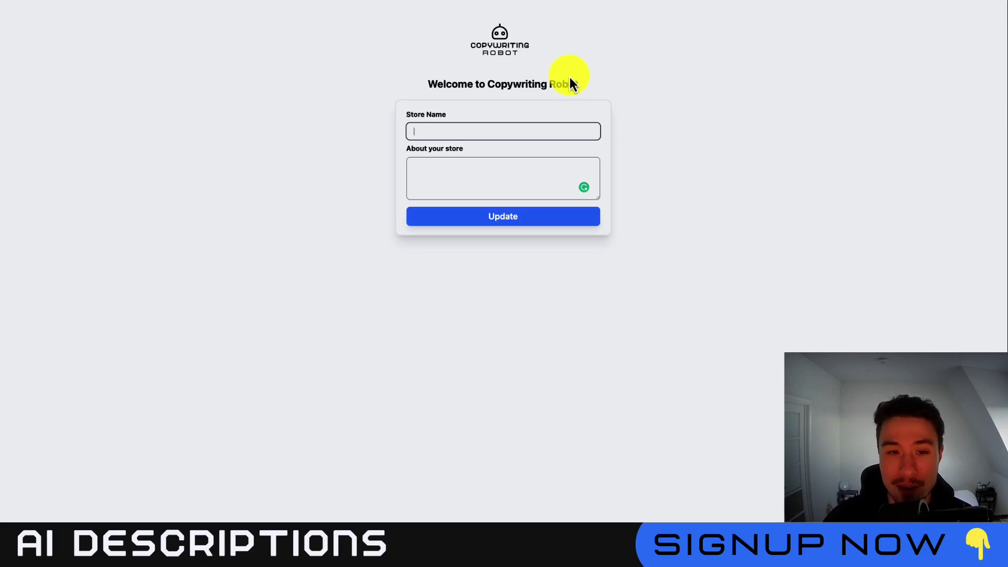
Enter store name All In One Camping Store and its blurb, check a misspelling, then update.
{"action": "type", "text": "All In One Camp"}
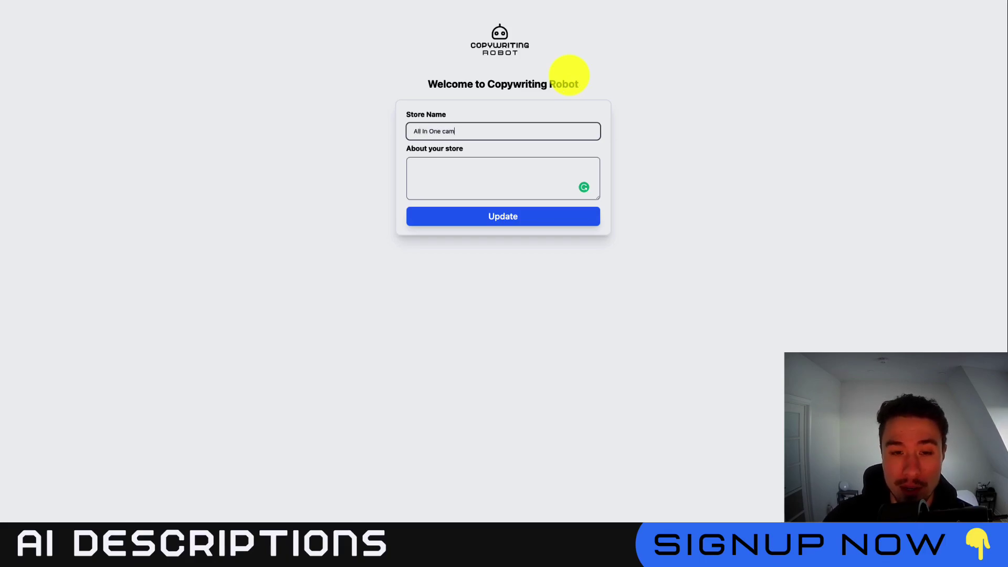
{"action": "key", "text": "BackSpace"}
{"action": "key", "text": "BackSpace"}
{"action": "key", "text": "BackSpace"}
{"action": "key", "text": "BackSpace"}
{"action": "key", "text": "BackSpace"}
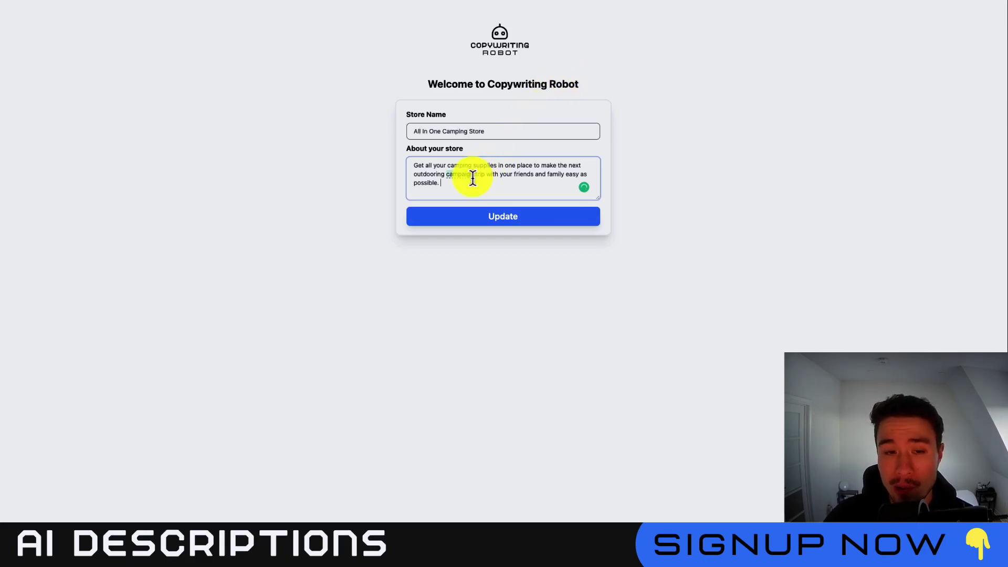
{"action": "right_click", "coordinate": [472, 175]}
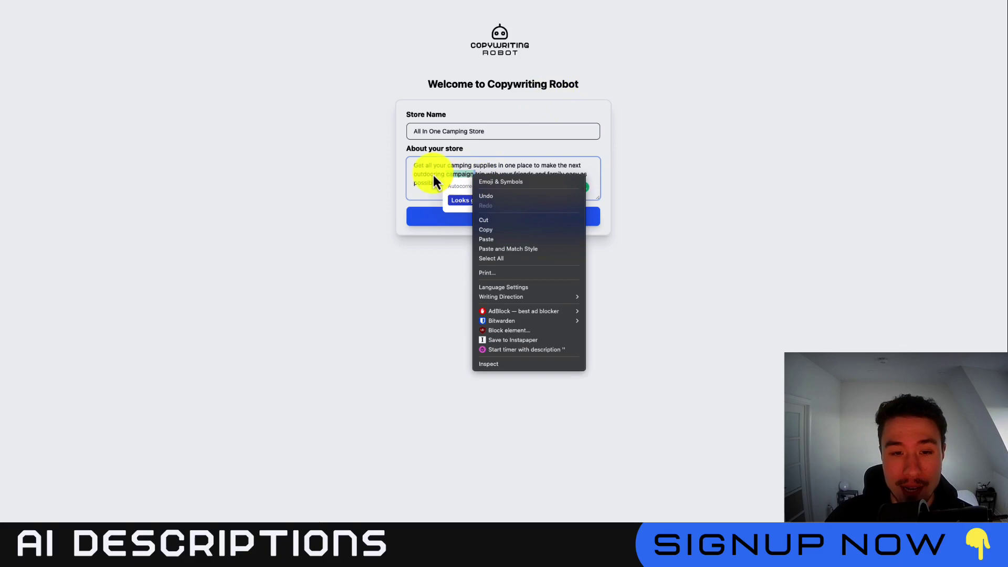
{"action": "right_click", "coordinate": [397, 169]}
{"action": "key", "text": "Escape"}
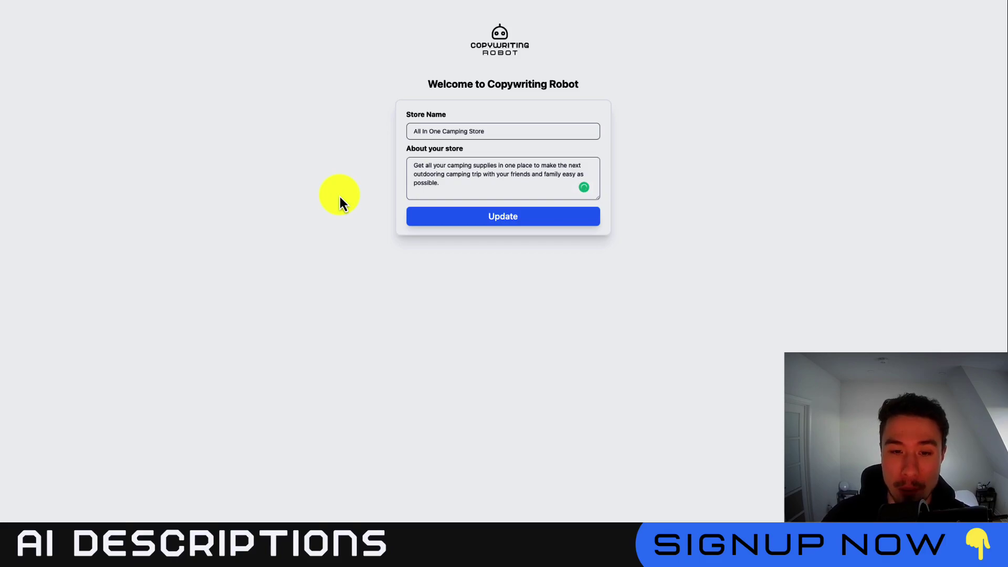
{"action": "left_click", "coordinate": [472, 219]}
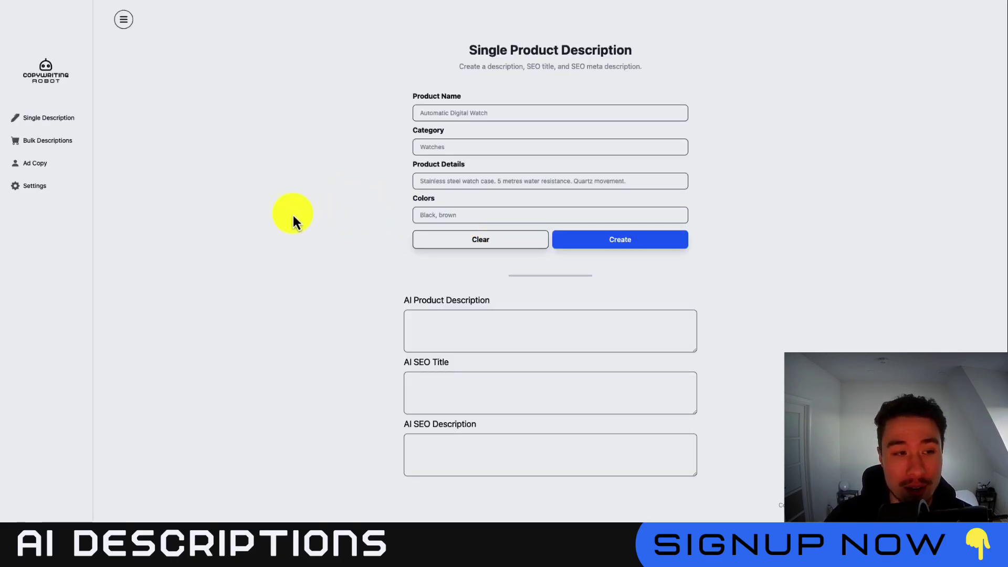
{"action": "left_click", "coordinate": [36, 198]}
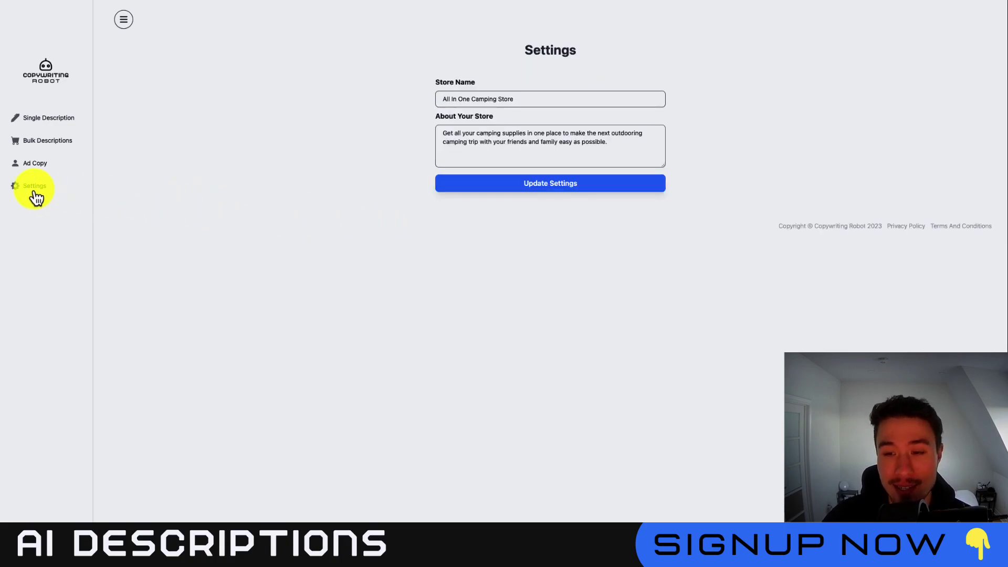
{"action": "left_click", "coordinate": [59, 119]}
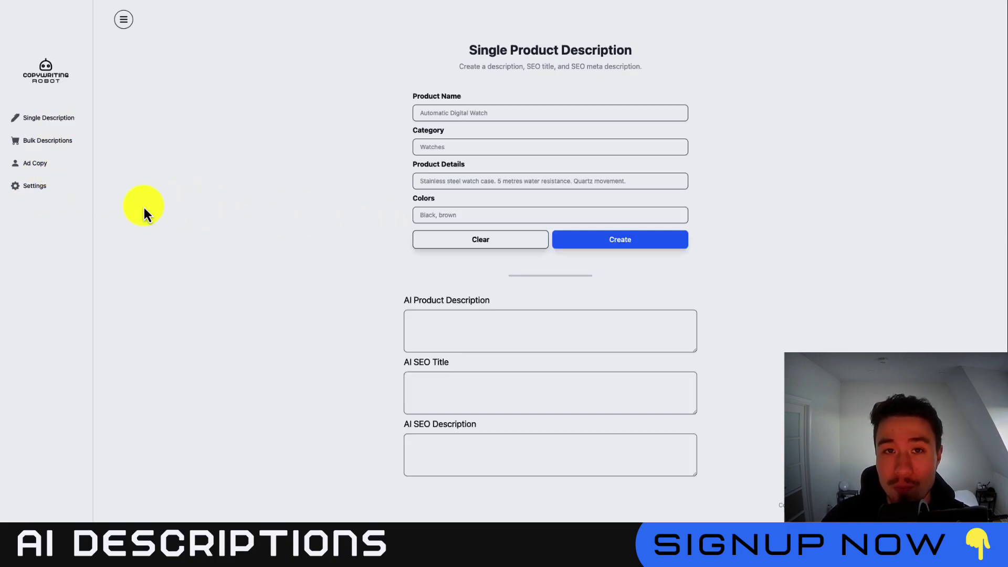
{"action": "left_click", "coordinate": [22, 142]}
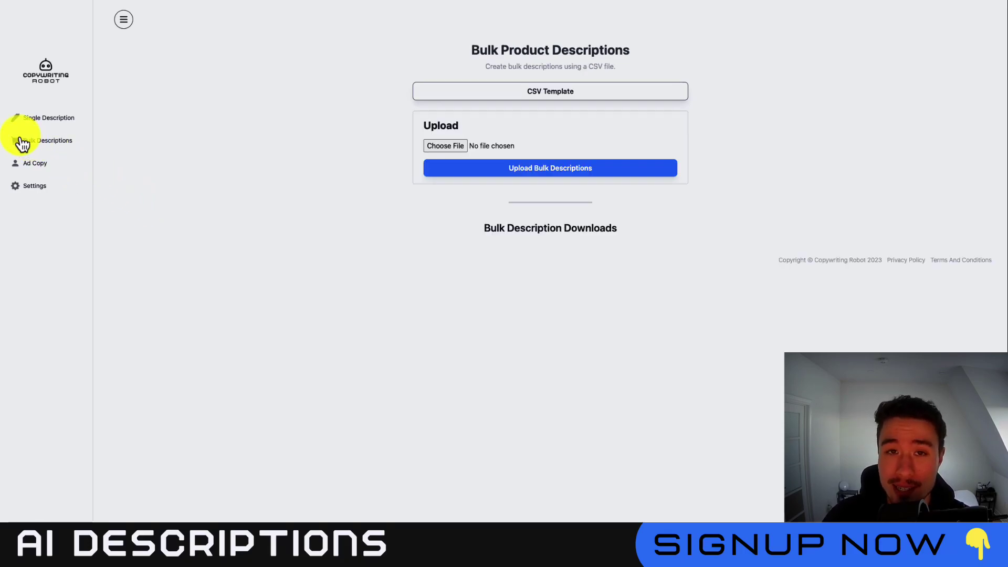
{"action": "left_click", "coordinate": [37, 117]}
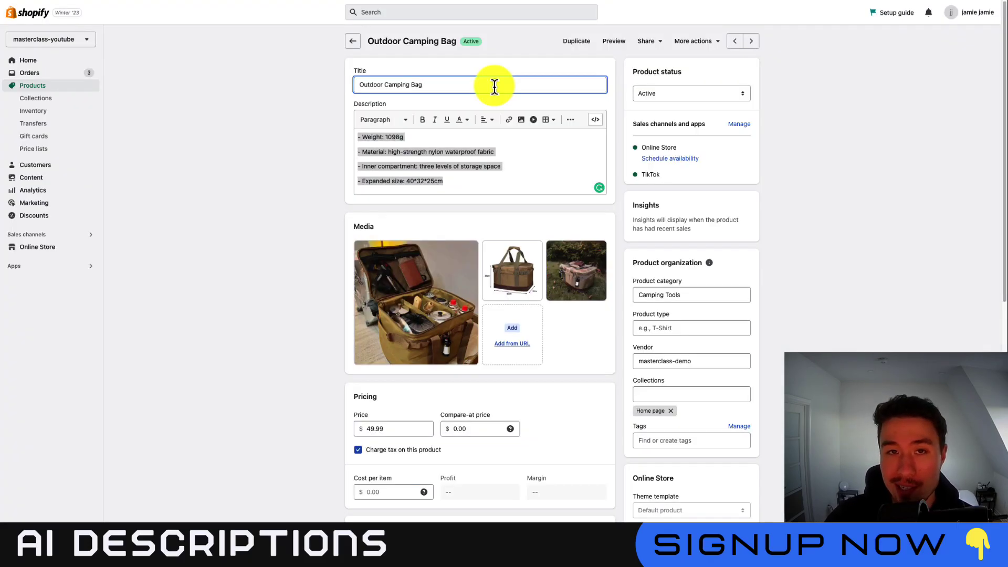
Set the Product Name to the pasted product title and Category to 'Camping gear'.
{"action": "triple_click", "coordinate": [495, 86]}
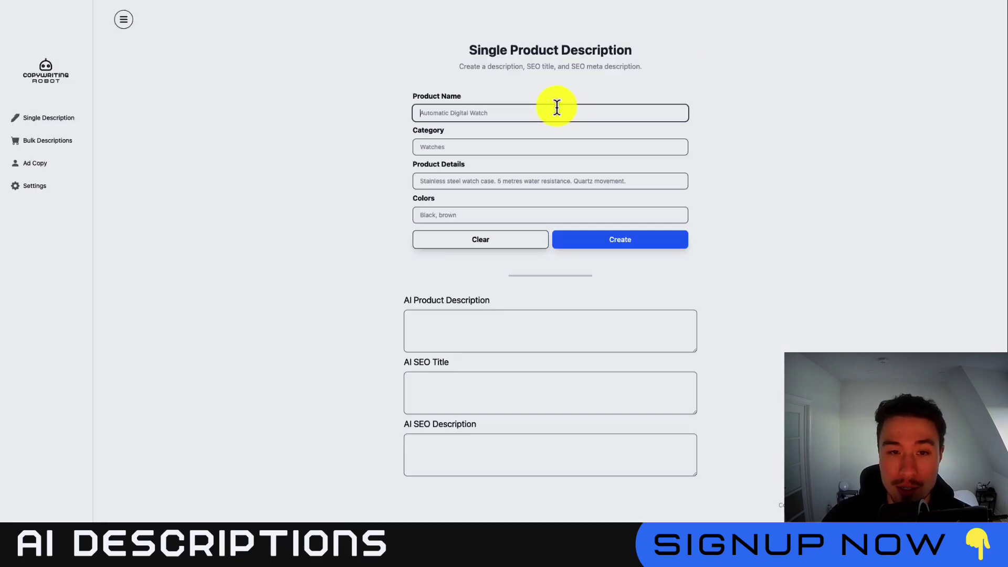
{"action": "type", "text": "Outdoor Camping Bag"}
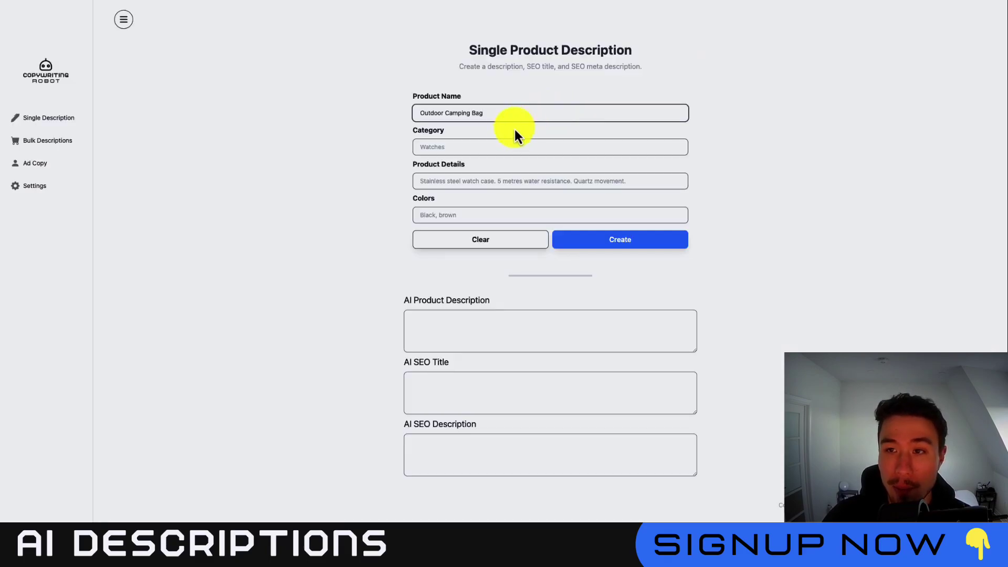
{"action": "left_click", "coordinate": [468, 148]}
{"action": "type", "text": "Camp"}
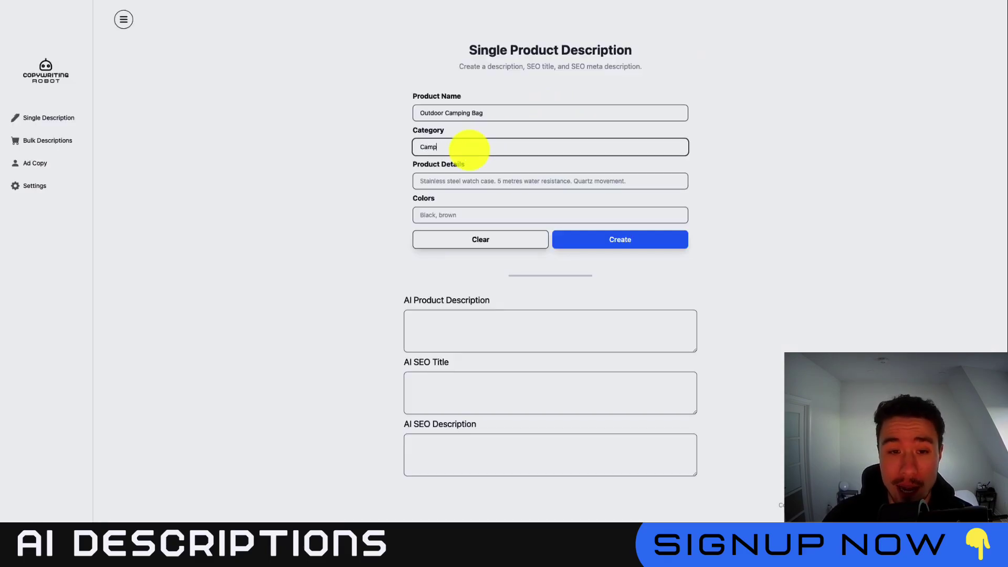
{"action": "type", "text": "ing gear"}
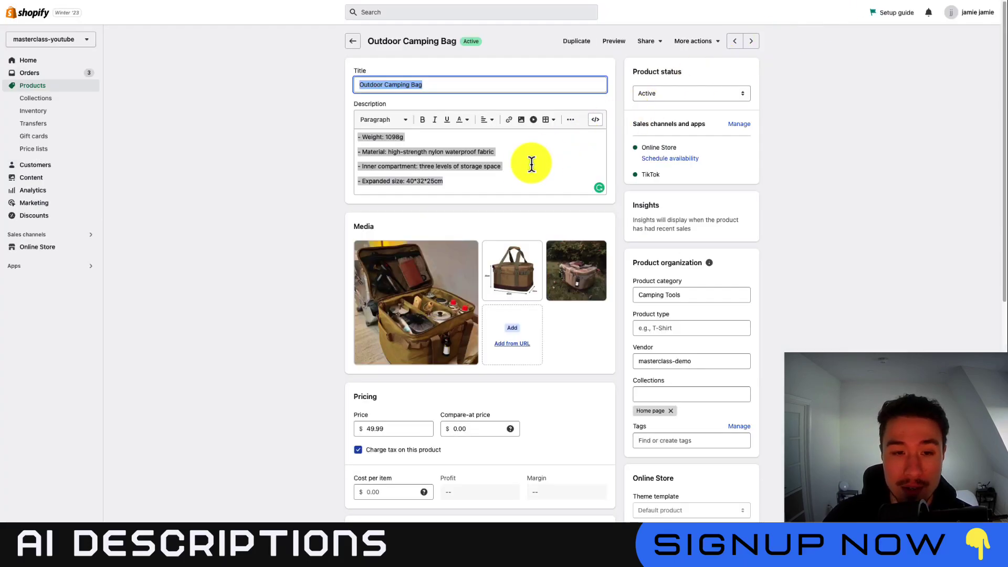
Copy the existing Shopify description into the Product Details field.
{"action": "left_click", "coordinate": [531, 163]}
{"action": "key", "text": "ctrl+a"}
{"action": "key", "text": "ctrl+c"}
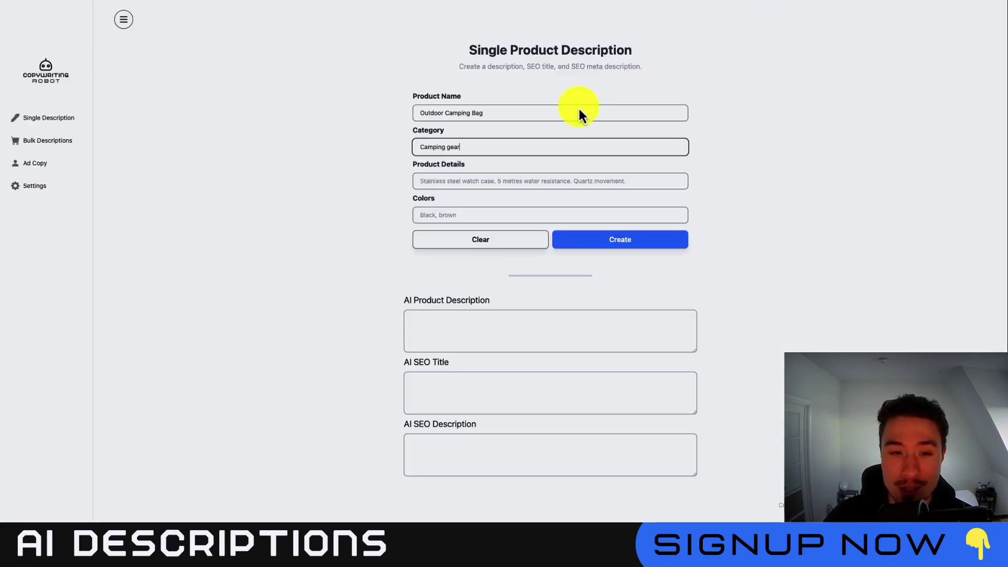
{"action": "left_click", "coordinate": [513, 181]}
{"action": "key", "text": "ctrl+v"}
{"action": "left_click_drag", "start_coordinate": [513, 181], "coordinate": [349, 184]}
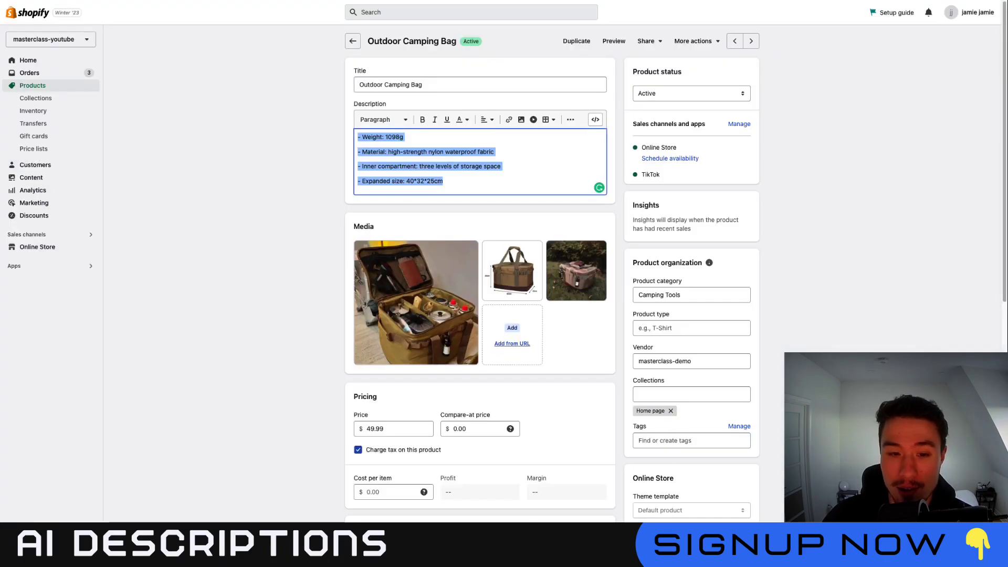
{"action": "scroll", "coordinate": [562, 262], "scroll_direction": "down", "scroll_amount": 1}
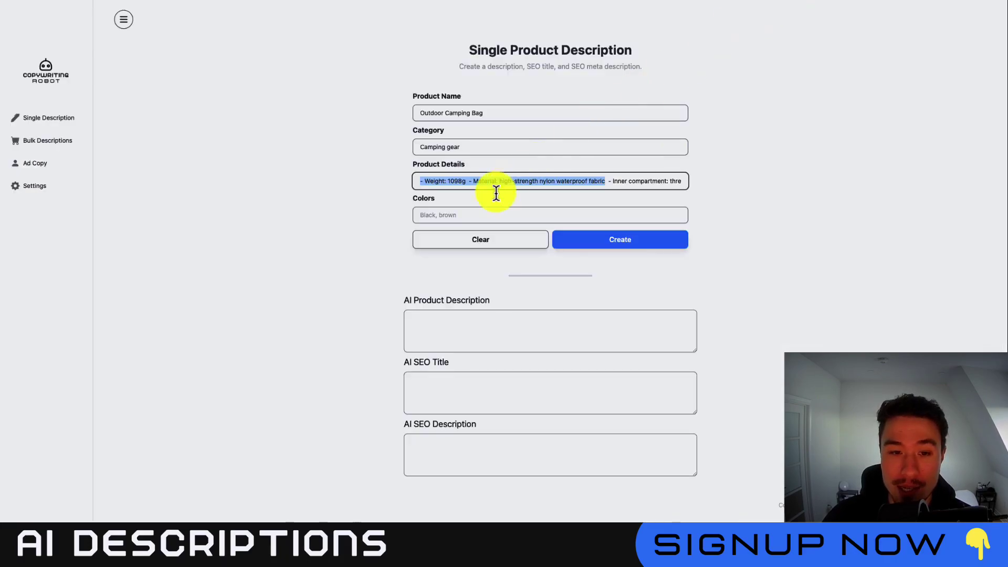
Set the colour to Camo and generate the AI description, SEO title and meta description.
{"action": "left_click", "coordinate": [451, 215]}
{"action": "type", "text": "Camo"}
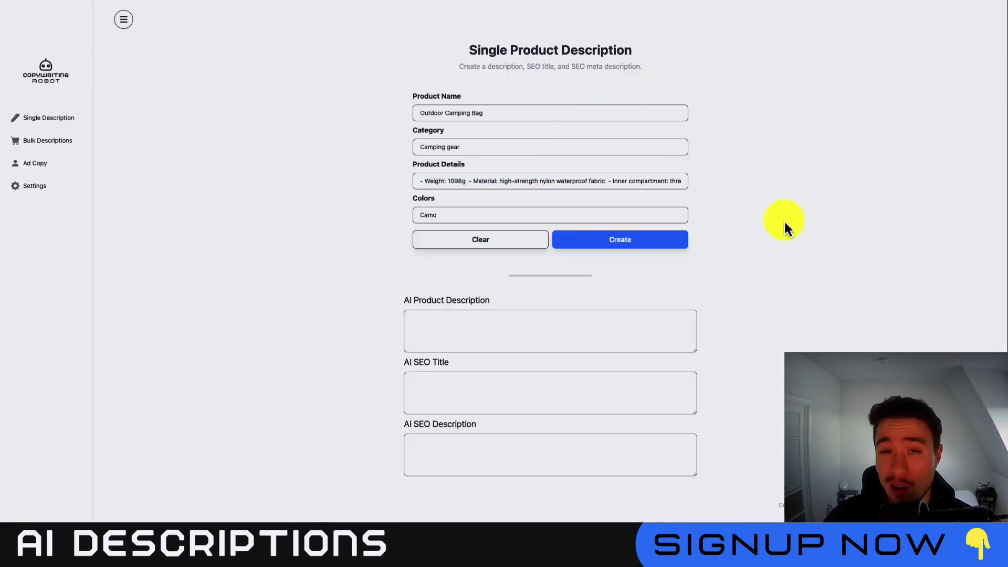
{"action": "left_click", "coordinate": [616, 246]}
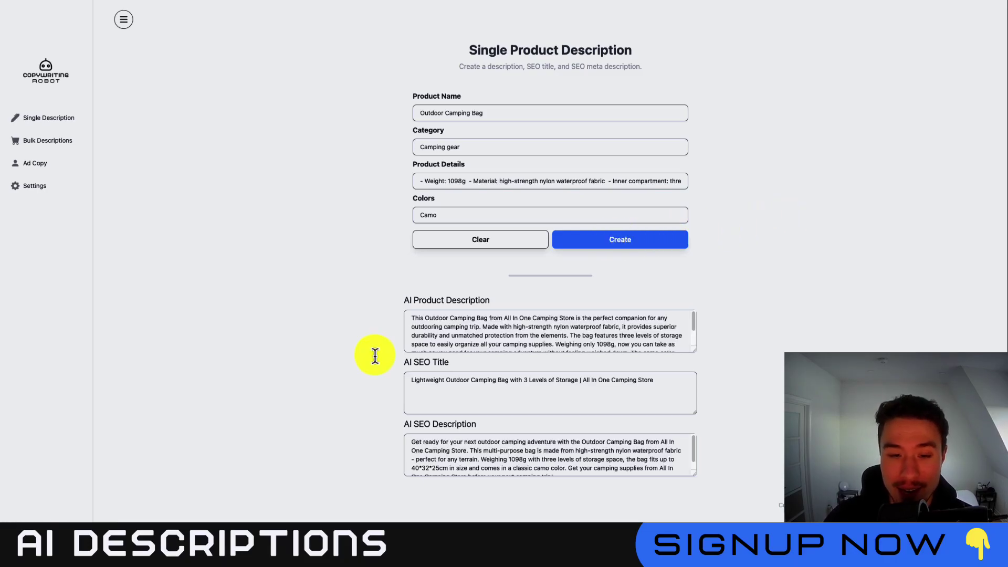
Review the generated SEO title and description, then select the whole generated product description.
{"action": "scroll", "coordinate": [412, 347], "scroll_direction": "down", "scroll_amount": 2}
{"action": "left_click", "coordinate": [459, 374]}
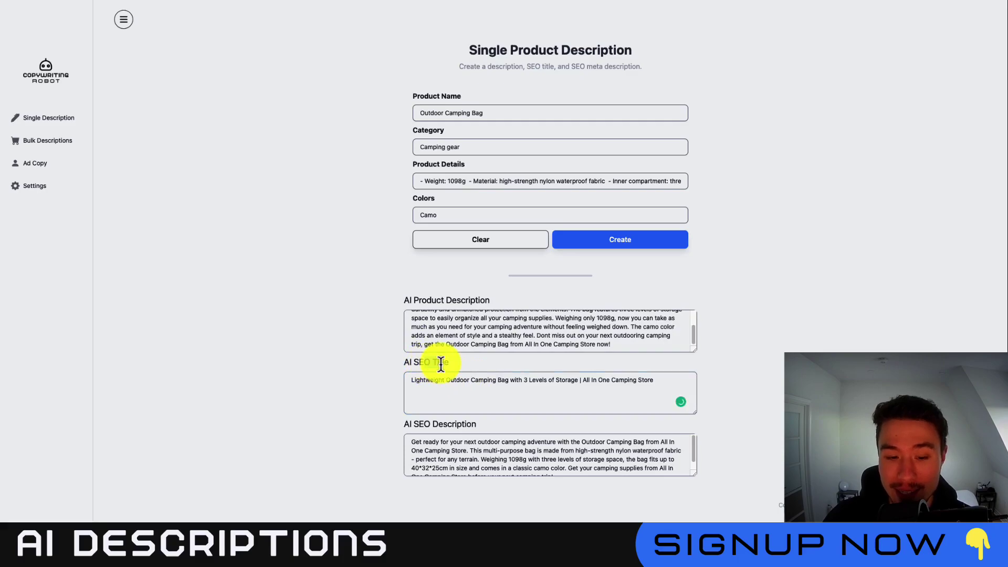
{"action": "double_click", "coordinate": [441, 362]}
{"action": "double_click", "coordinate": [453, 424]}
{"action": "scroll", "coordinate": [491, 447], "scroll_direction": "down", "scroll_amount": 1}
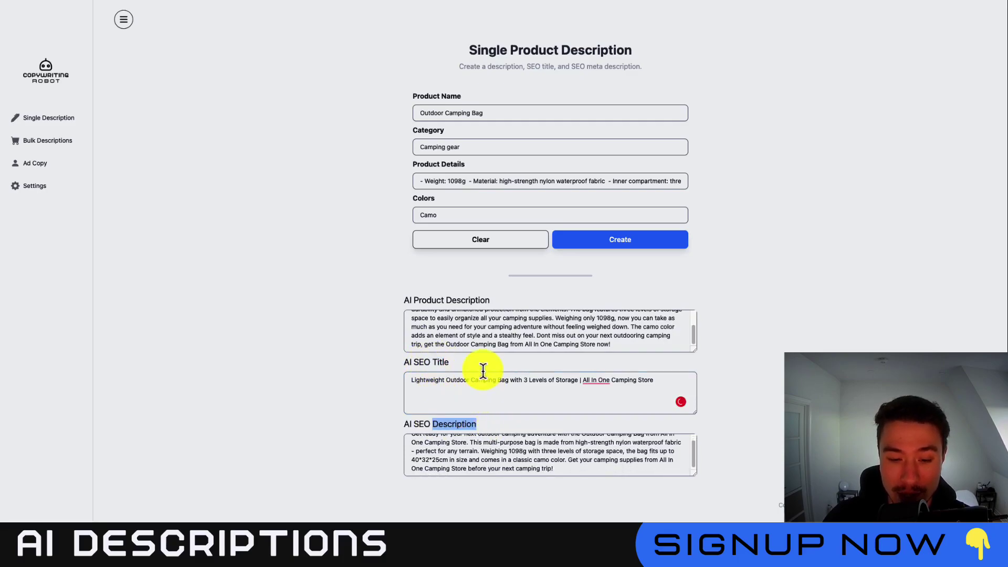
{"action": "scroll", "coordinate": [475, 330], "scroll_direction": "up", "scroll_amount": 3}
{"action": "left_click", "coordinate": [475, 329]}
{"action": "key", "text": "ctrl+a"}
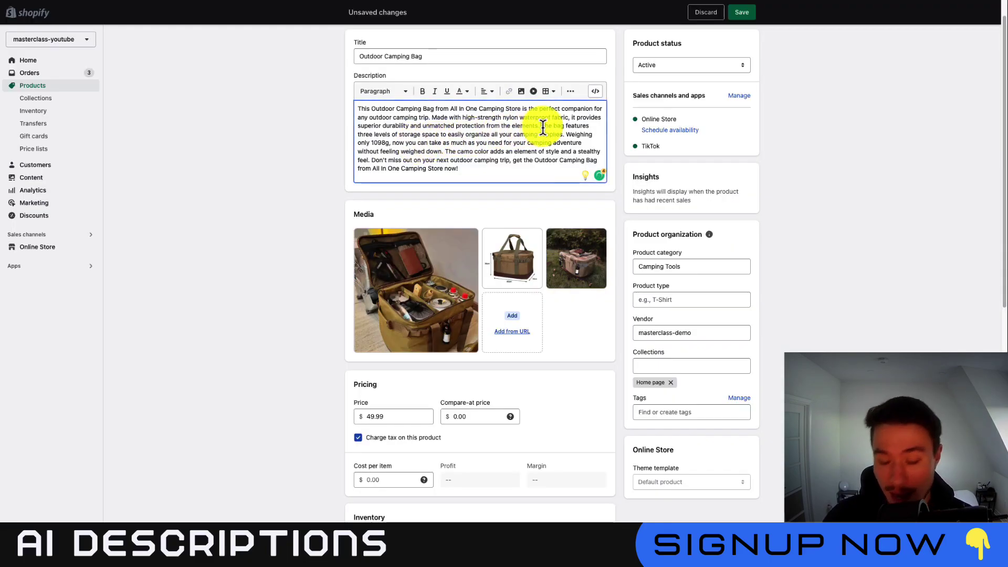
Split the Shopify description into three paragraphs after 'elements.' and 'weighed down.'.
{"action": "left_click", "coordinate": [542, 126]}
{"action": "key", "text": "Return"}
{"action": "key", "text": "Return"}
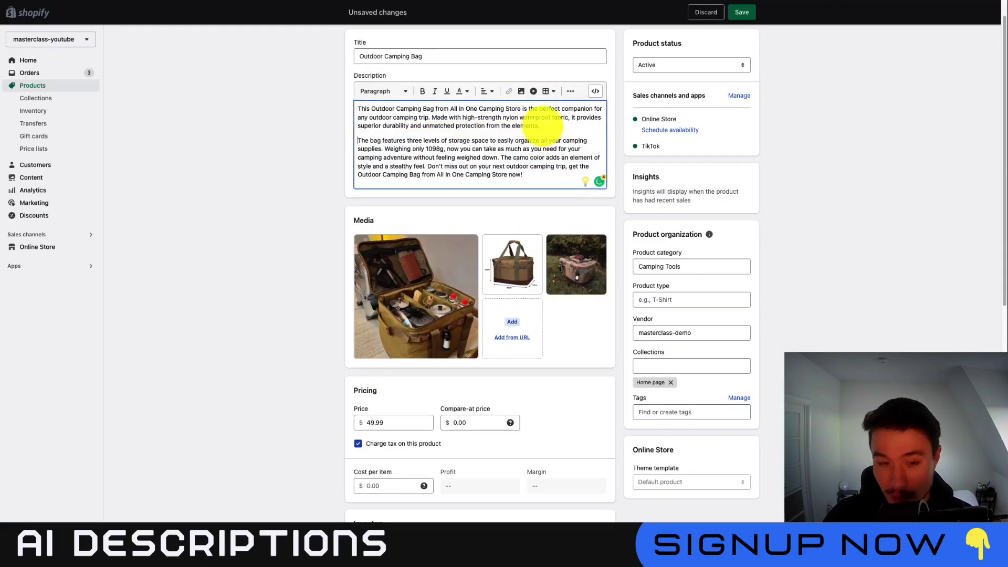
{"action": "left_click", "coordinate": [501, 172]}
{"action": "key", "text": "Return"}
{"action": "key", "text": "Return"}
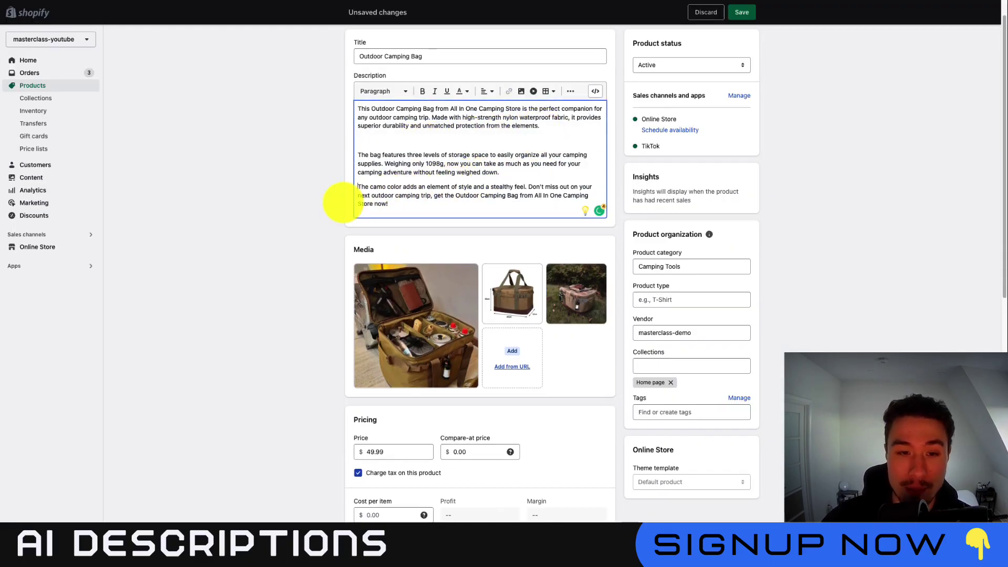
{"action": "scroll", "coordinate": [299, 203], "scroll_direction": "down", "scroll_amount": 7}
{"action": "scroll", "coordinate": [301, 204], "scroll_direction": "down", "scroll_amount": 3}
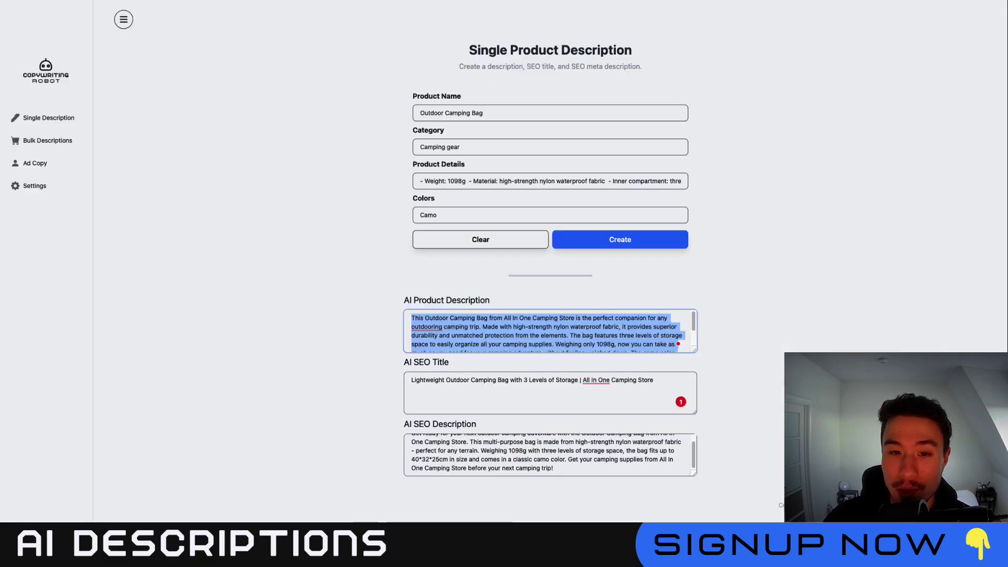
Replace the search engine listing page title with the AI-generated SEO title.
{"action": "left_click", "coordinate": [491, 380]}
{"action": "key", "text": "ctrl+a"}
{"action": "key", "text": "ctrl+c"}
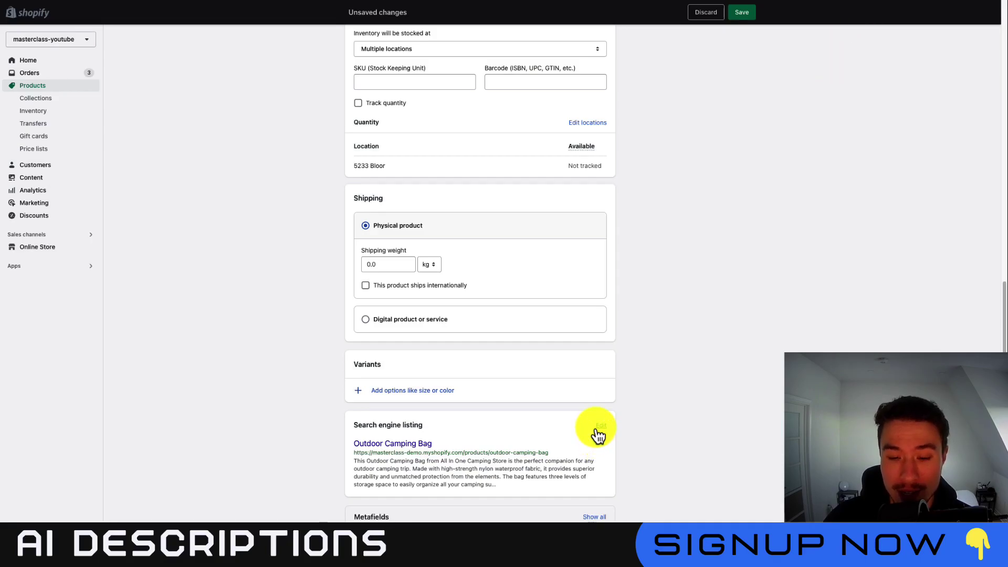
{"action": "left_click", "coordinate": [599, 430]}
{"action": "scroll", "coordinate": [596, 430], "scroll_direction": "down", "scroll_amount": 3}
{"action": "triple_click", "coordinate": [454, 348]}
{"action": "key", "text": "ctrl+v"}
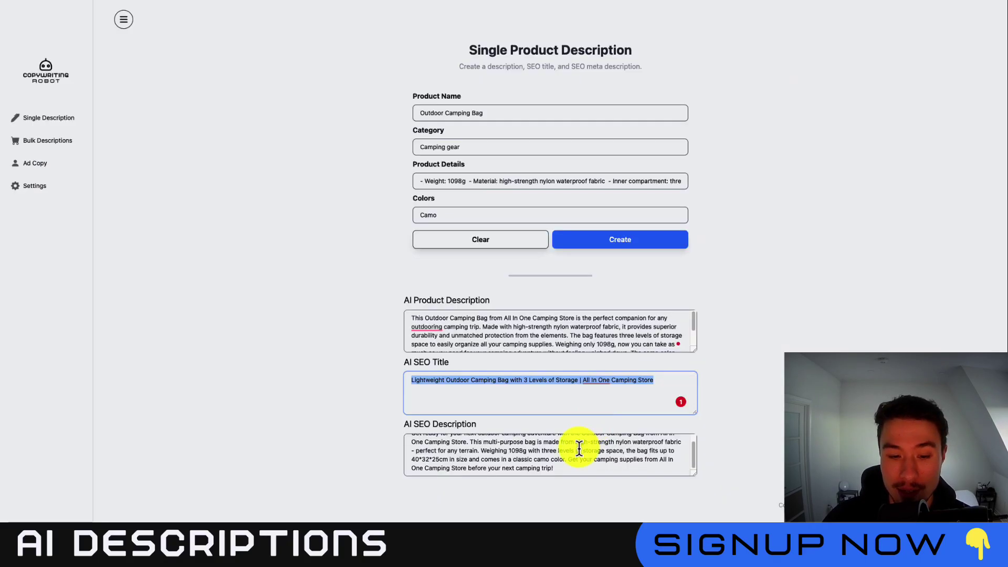
Select the generated SEO description and save the Outdoor Camping Bag product.
{"action": "left_click", "coordinate": [578, 447]}
{"action": "key", "text": "ctrl+a"}
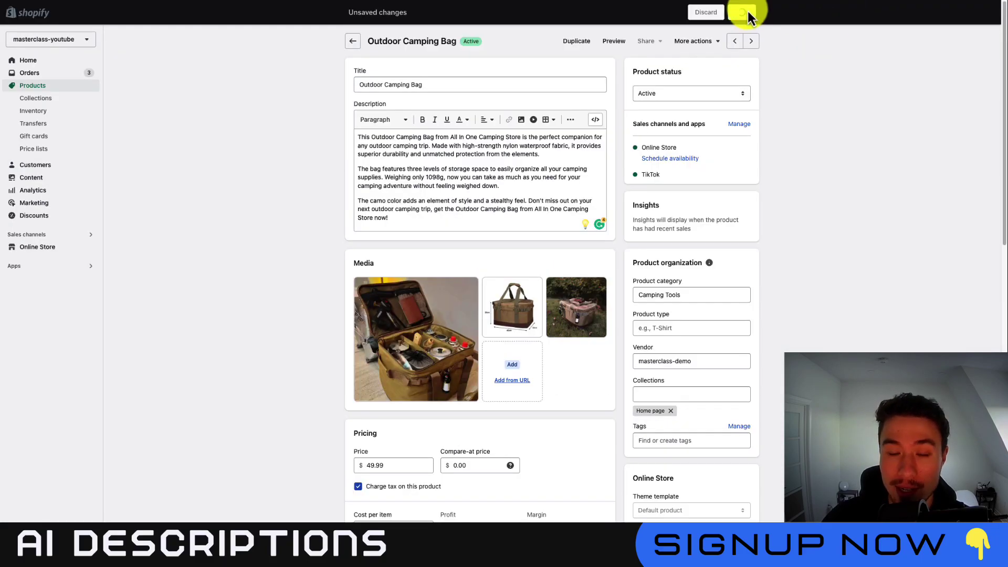
{"action": "left_click", "coordinate": [743, 12]}
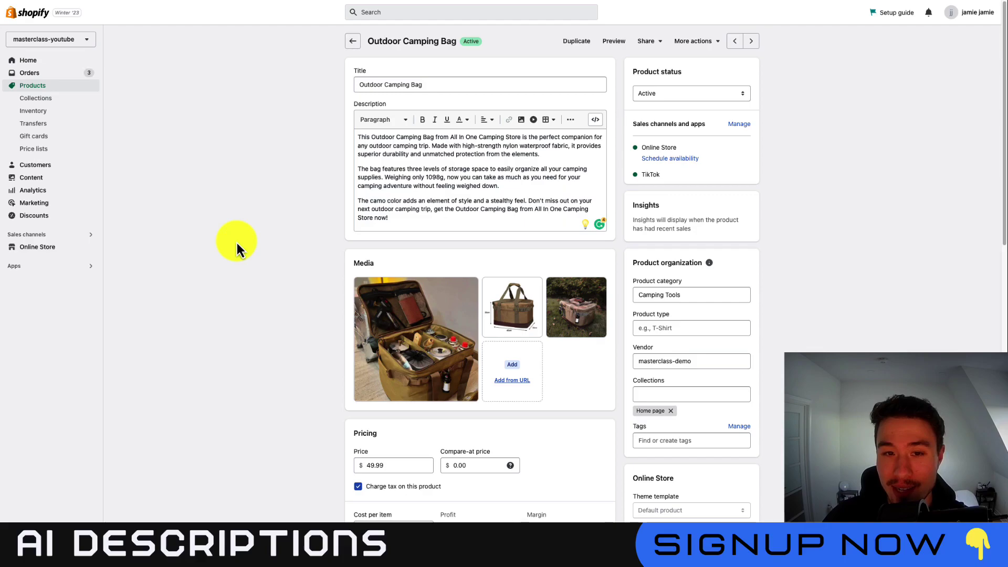
{"action": "triple_click", "coordinate": [378, 177]}
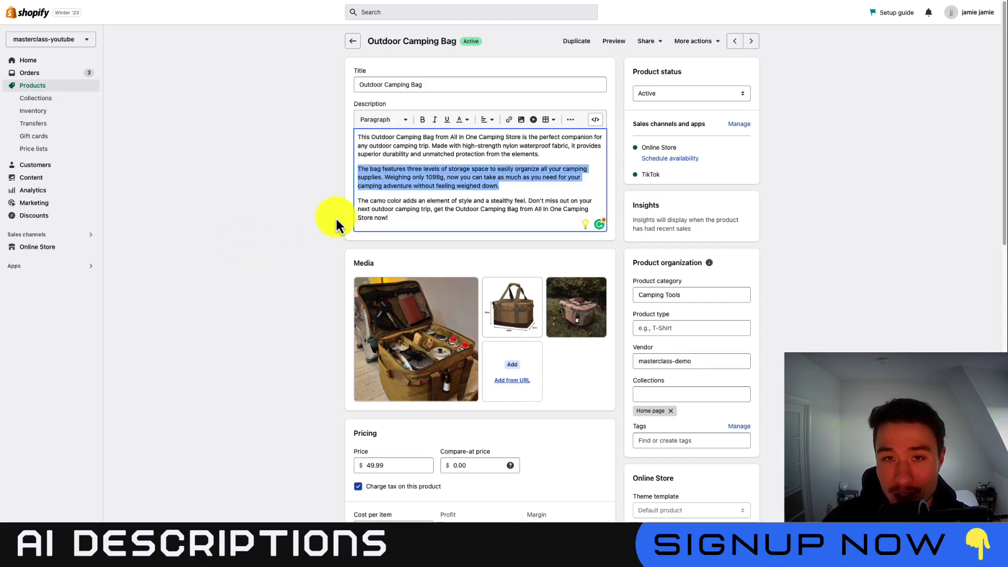
{"action": "left_click", "coordinate": [328, 199]}
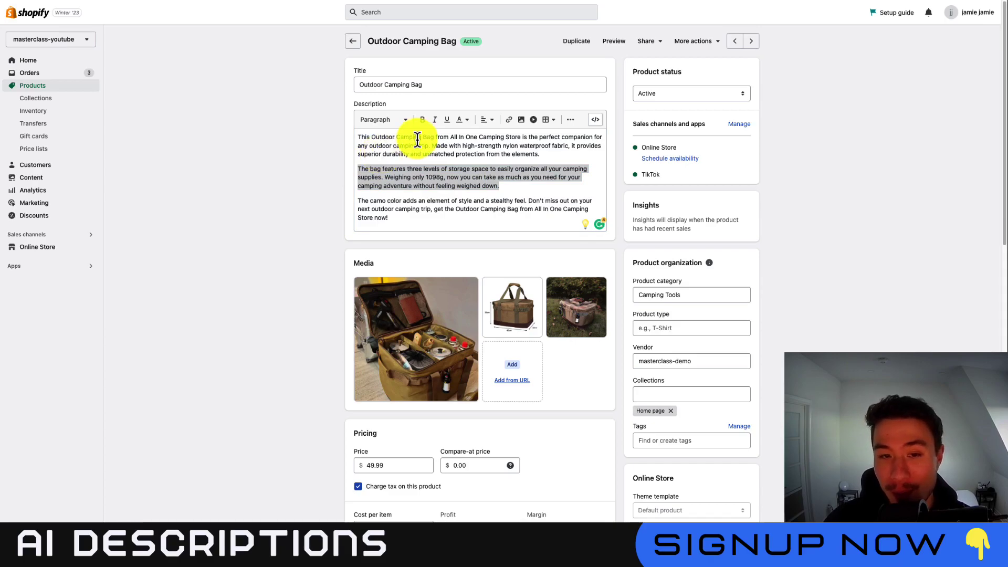
{"action": "left_click_drag", "start_coordinate": [418, 138], "coordinate": [552, 135]}
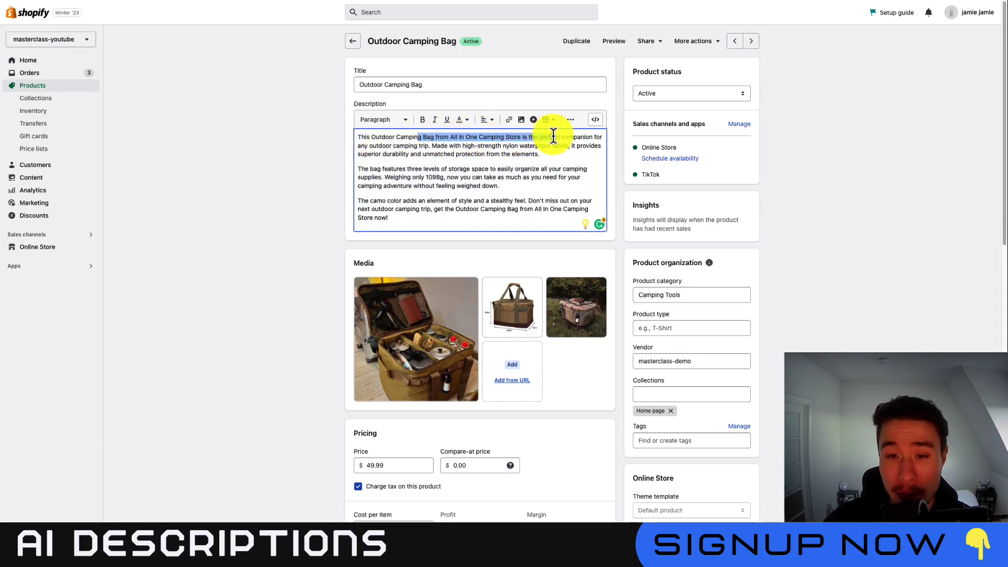
{"action": "left_click", "coordinate": [460, 145]}
{"action": "left_click_drag", "start_coordinate": [460, 145], "coordinate": [568, 148]}
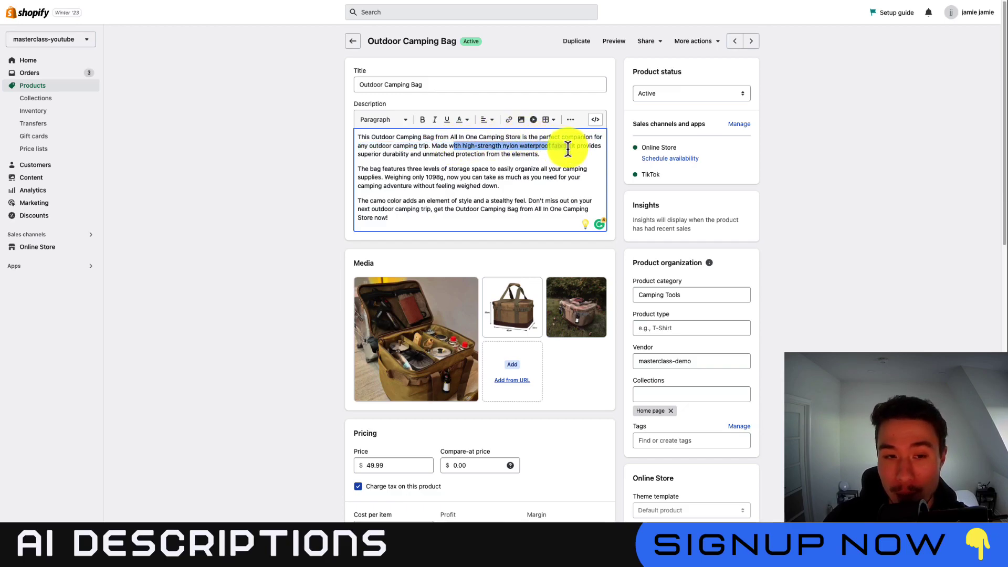
{"action": "left_click", "coordinate": [366, 155]}
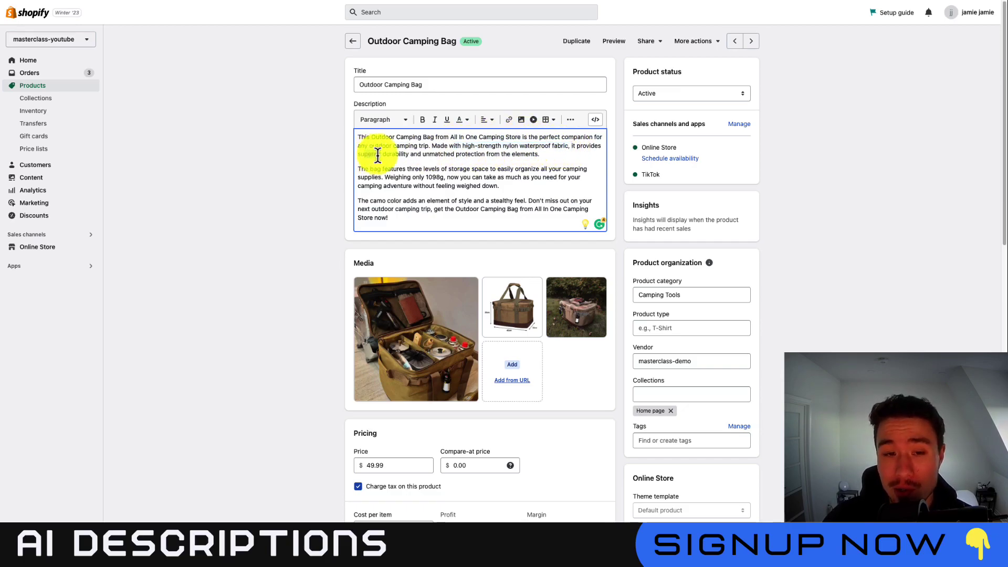
{"action": "left_click", "coordinate": [290, 200]}
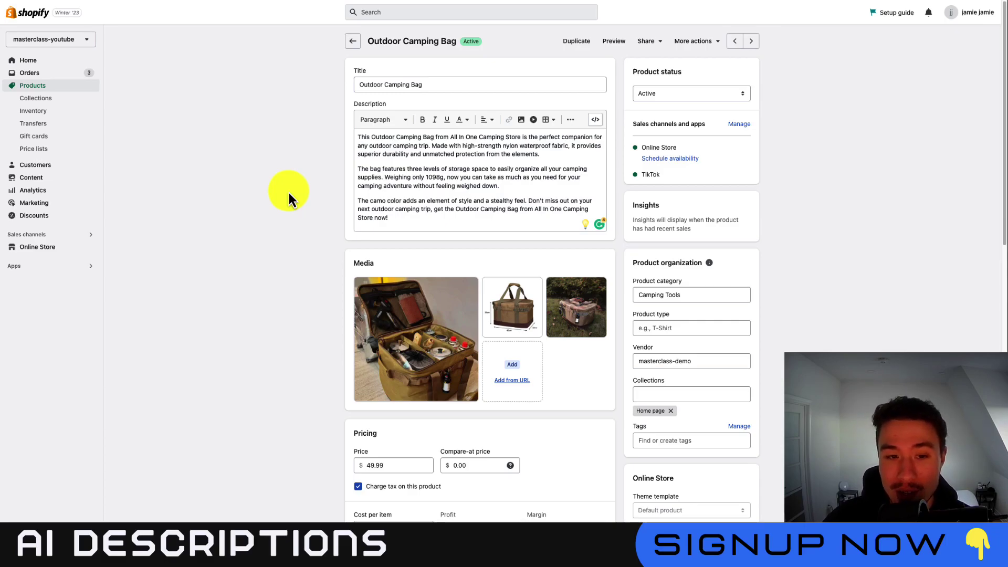
{"action": "triple_click", "coordinate": [406, 216]}
{"action": "left_click", "coordinate": [392, 218]}
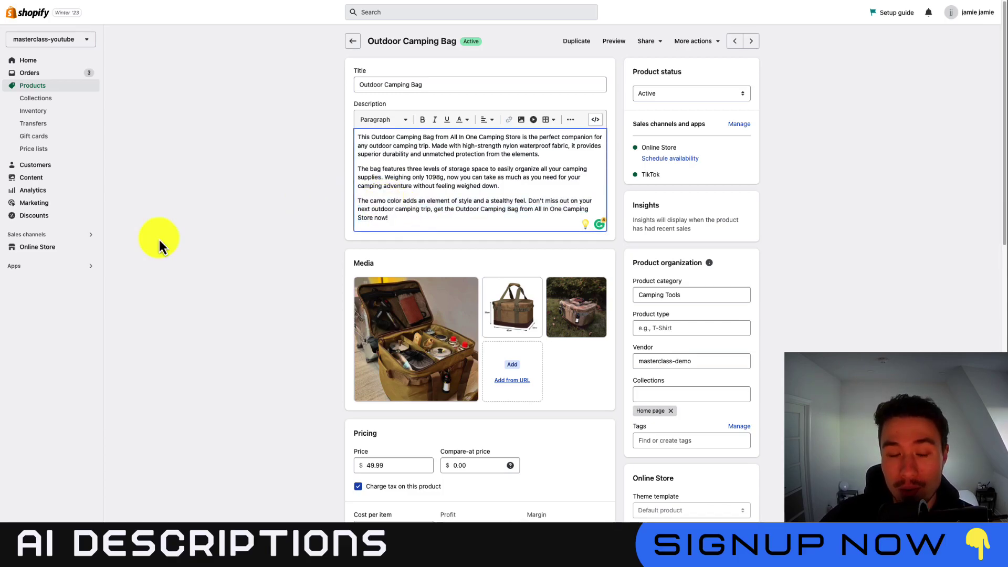
{"action": "left_click_drag", "start_coordinate": [159, 239], "coordinate": [295, 256]}
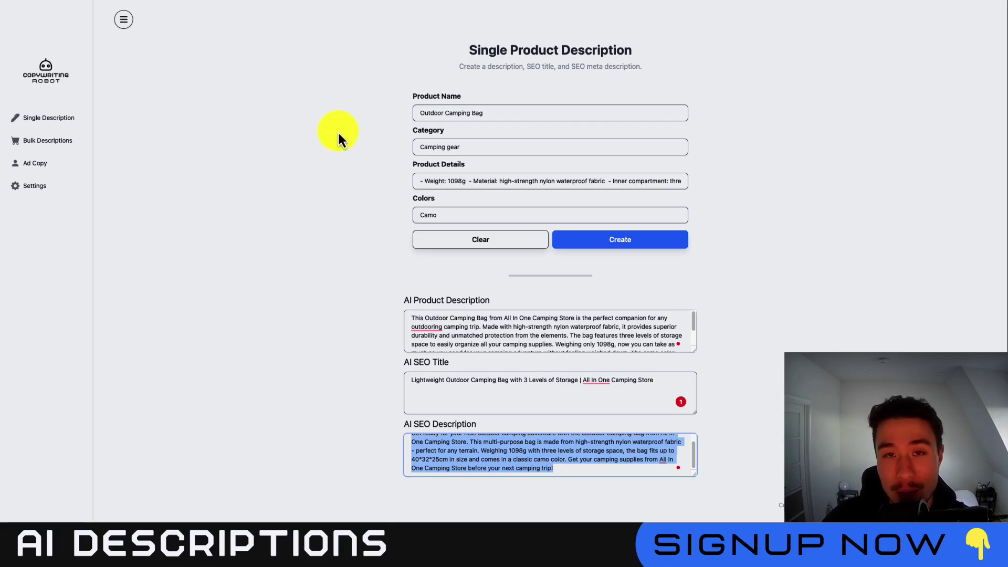
{"action": "left_click", "coordinate": [345, 150]}
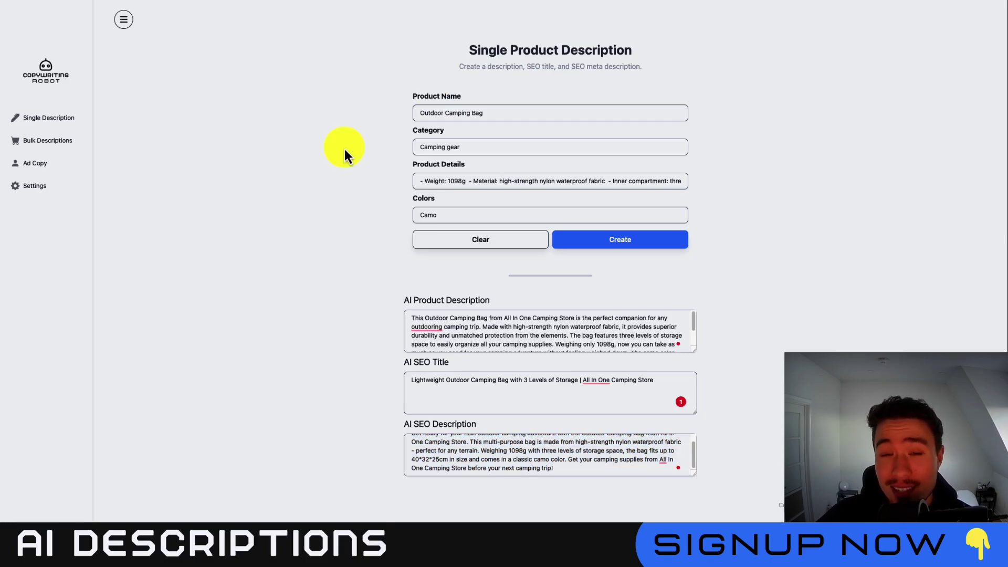